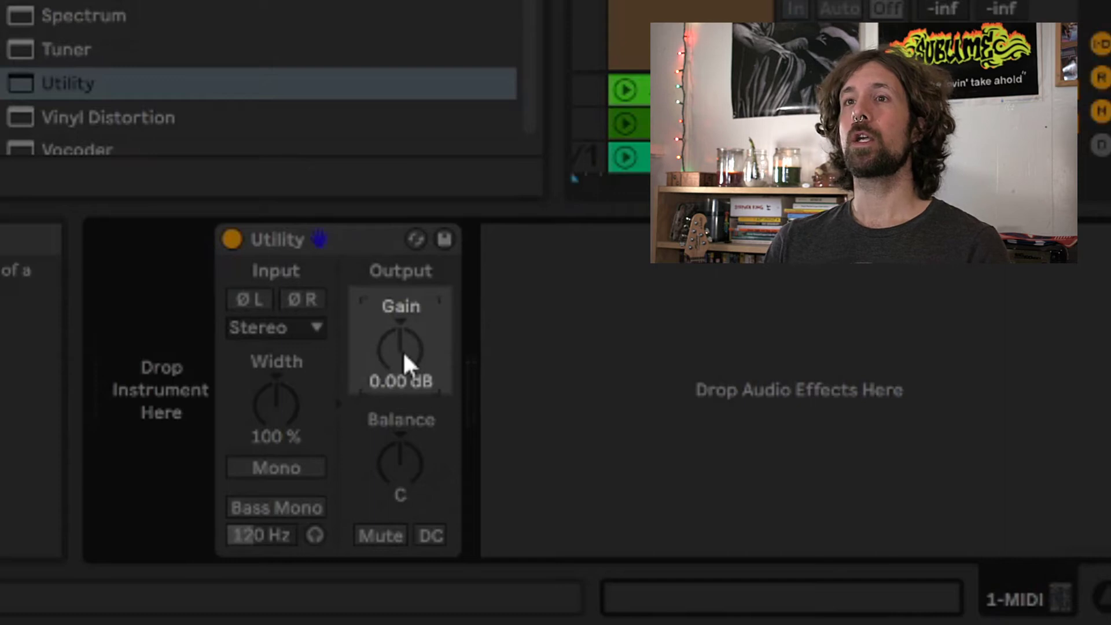
# Step: Sweep the Utility gain above 0 dB and down to -inf dB, reset it to 0.00 dB, then nudge it around zero
pyautogui.moveTo(401, 362); pyautogui.dragTo(401, 344)
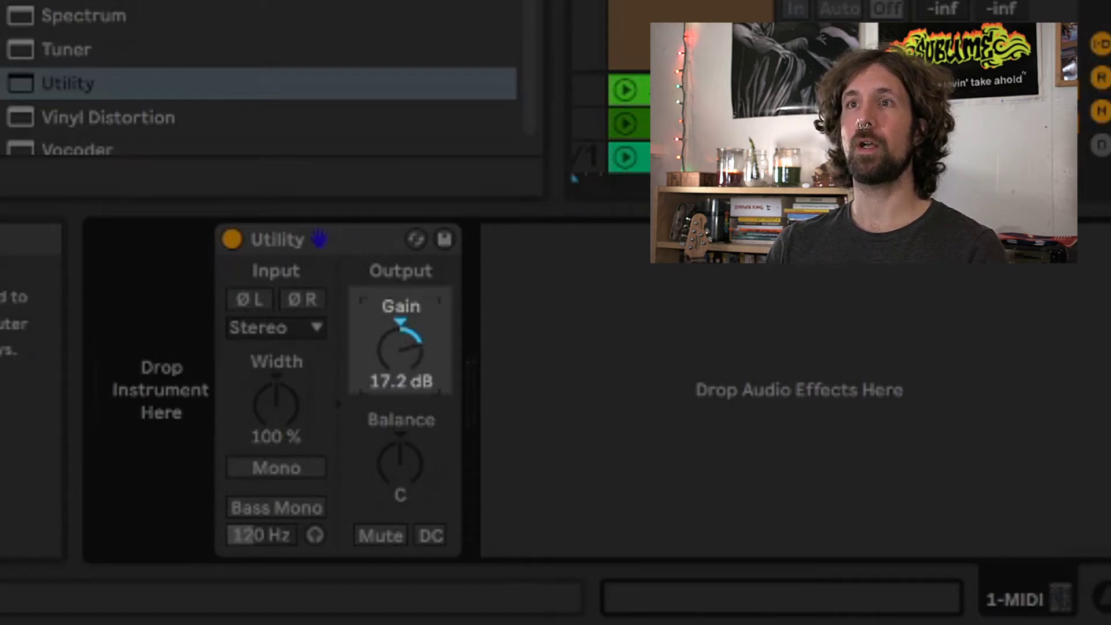
pyautogui.moveTo(401, 347); pyautogui.dragTo(401, 394)
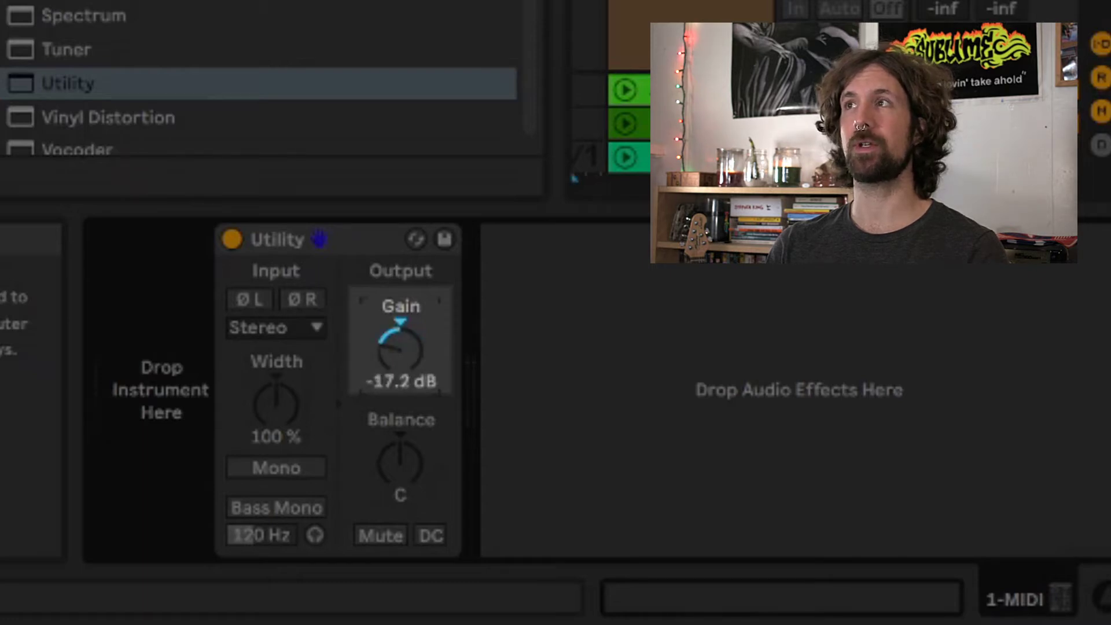
pyautogui.moveTo(400, 393)
pyautogui.mouseDown()
pyautogui.moveTo(401, 350)
pyautogui.moveTo(401, 417)
pyautogui.mouseUp()
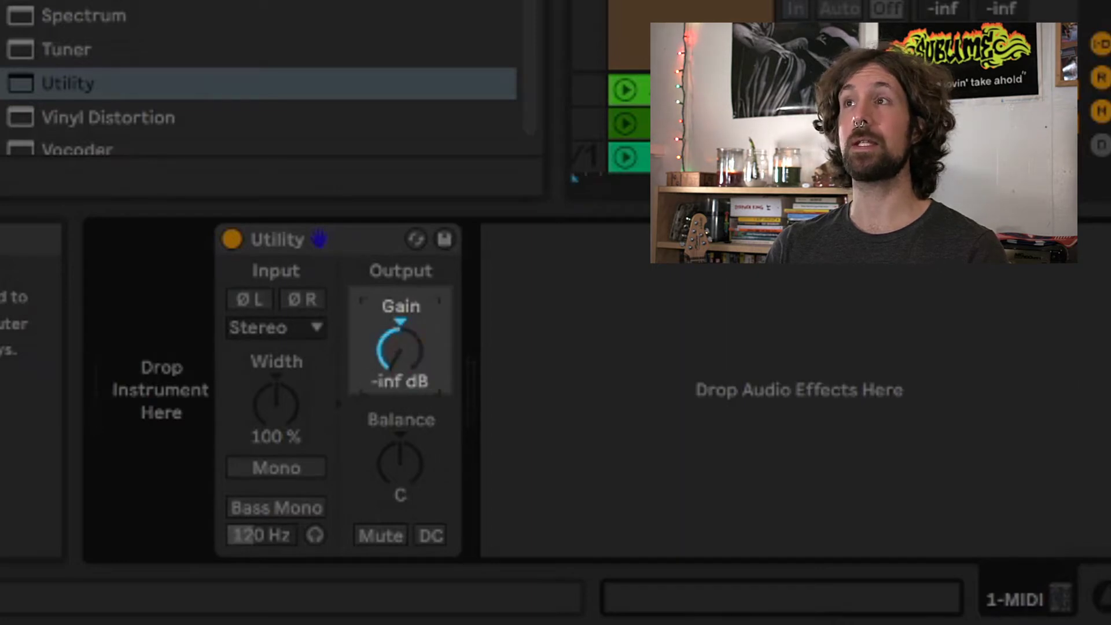
pyautogui.moveTo(409, 376); pyautogui.dragTo(408, 336)
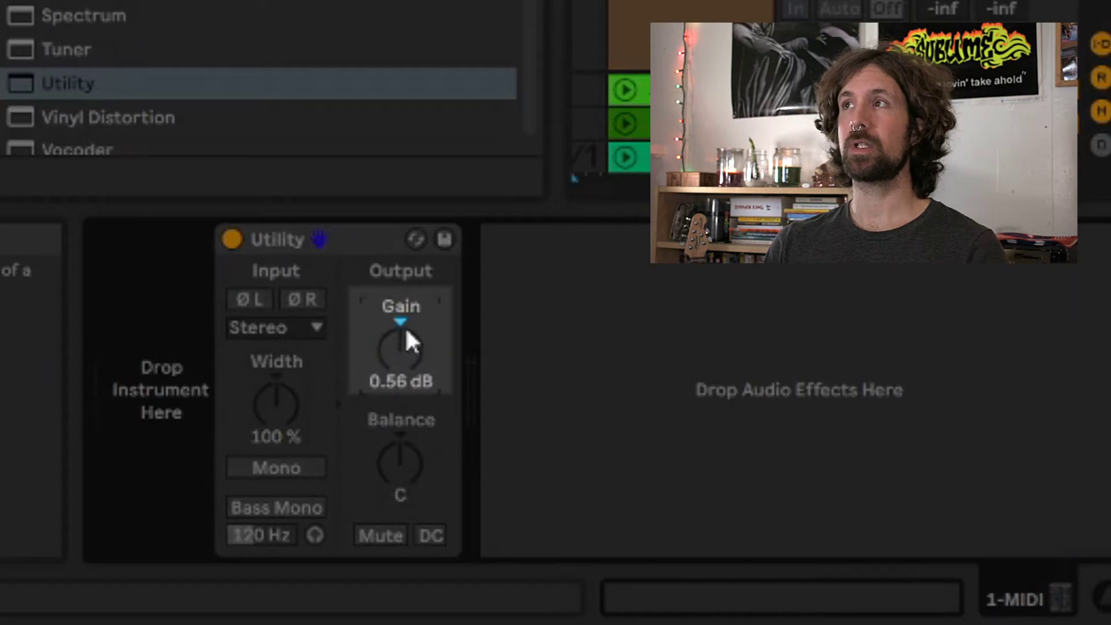
pyautogui.doubleClick(394, 342)
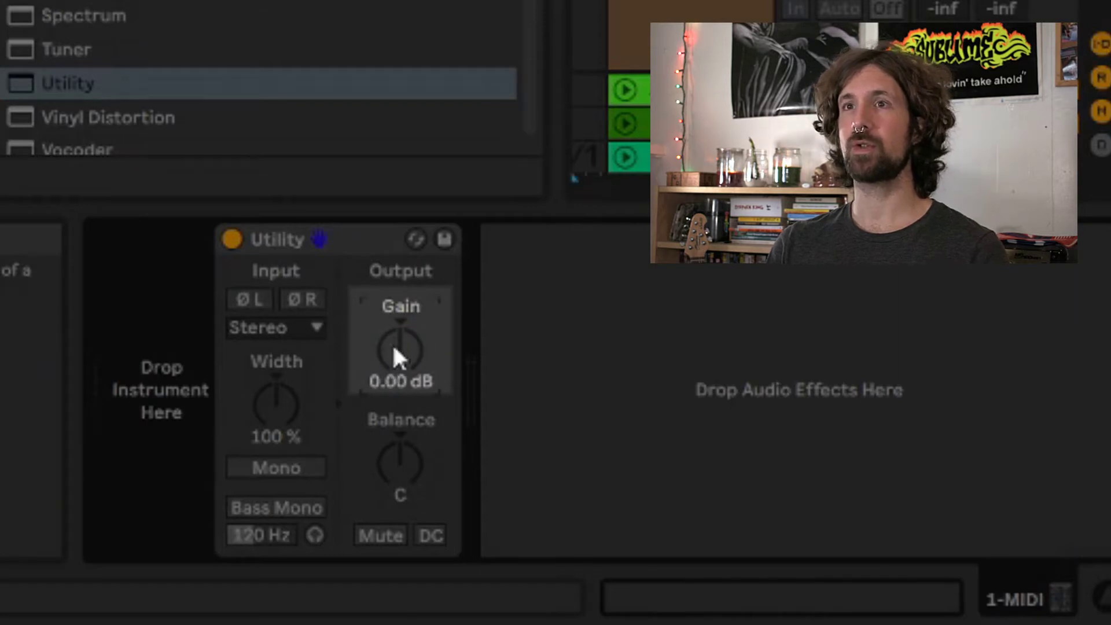
pyautogui.moveTo(392, 346); pyautogui.dragTo(393, 342)
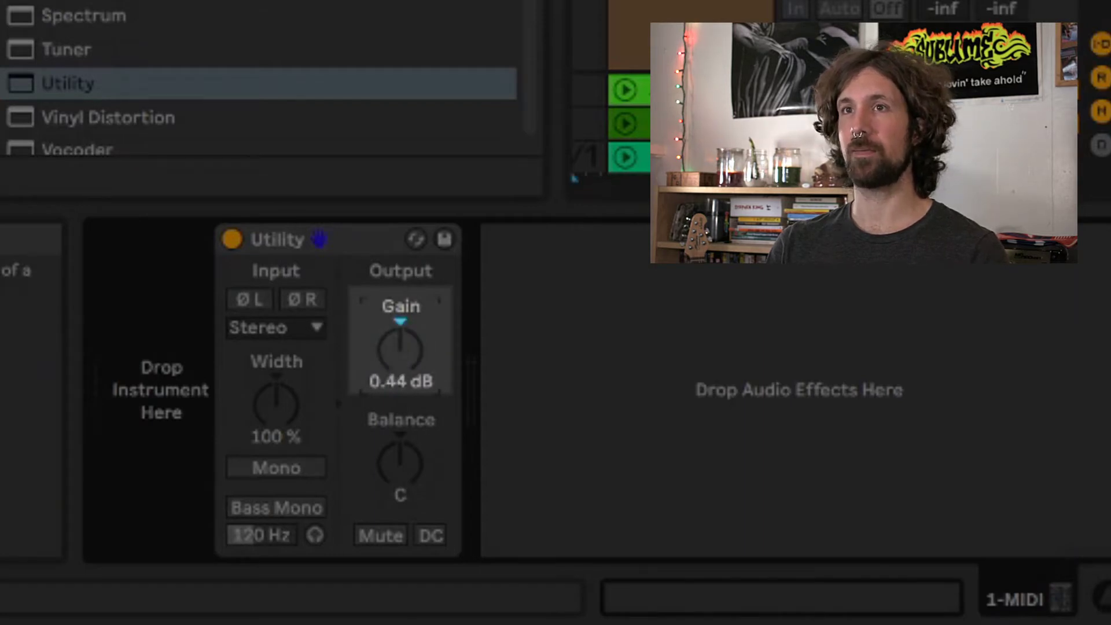
pyautogui.moveTo(399, 346); pyautogui.dragTo(400, 351)
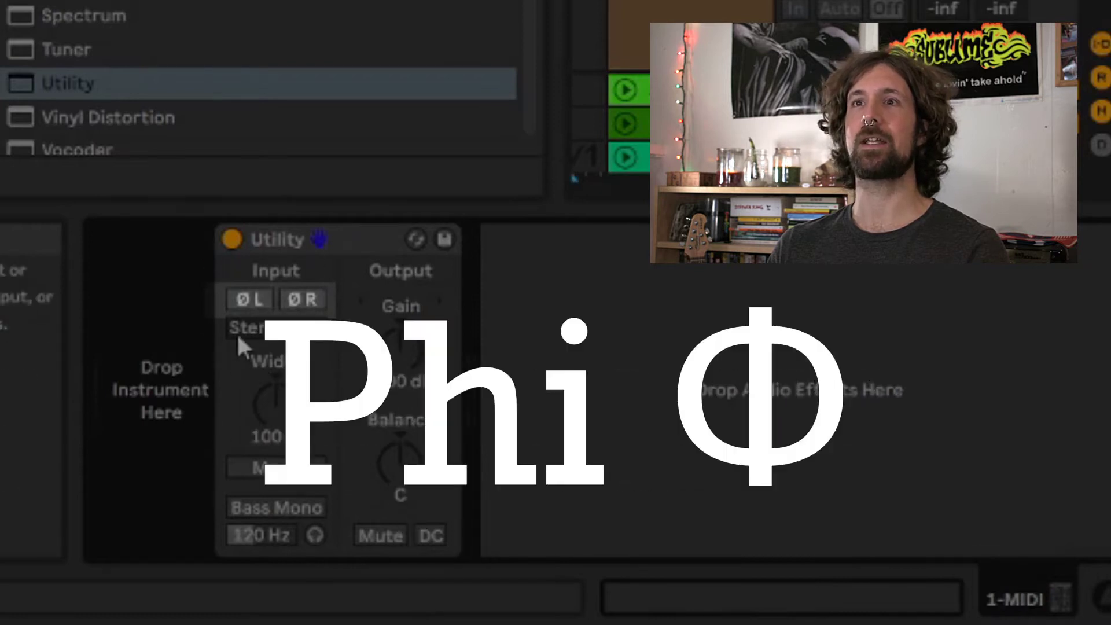
pyautogui.click(801, 353)
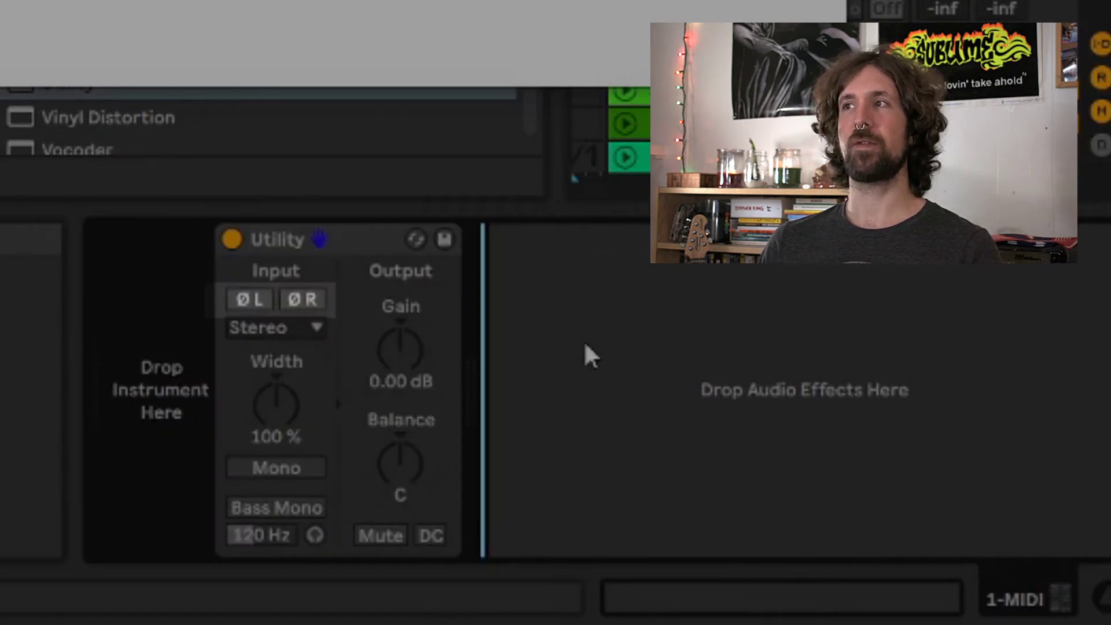
pyautogui.click(251, 300)
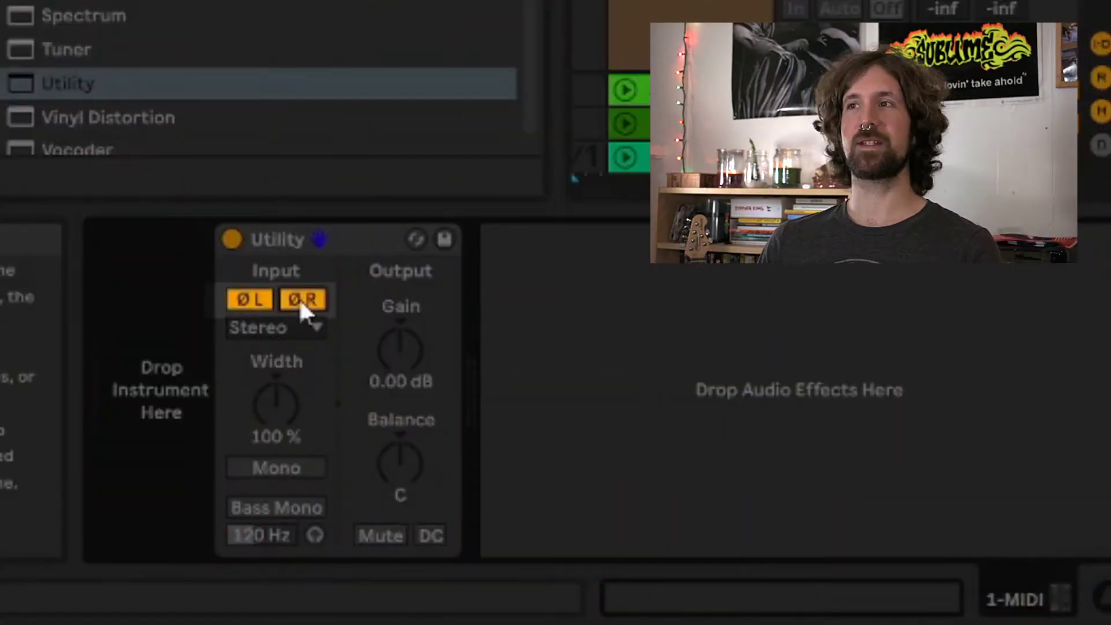
pyautogui.click(301, 300)
pyautogui.click(269, 299)
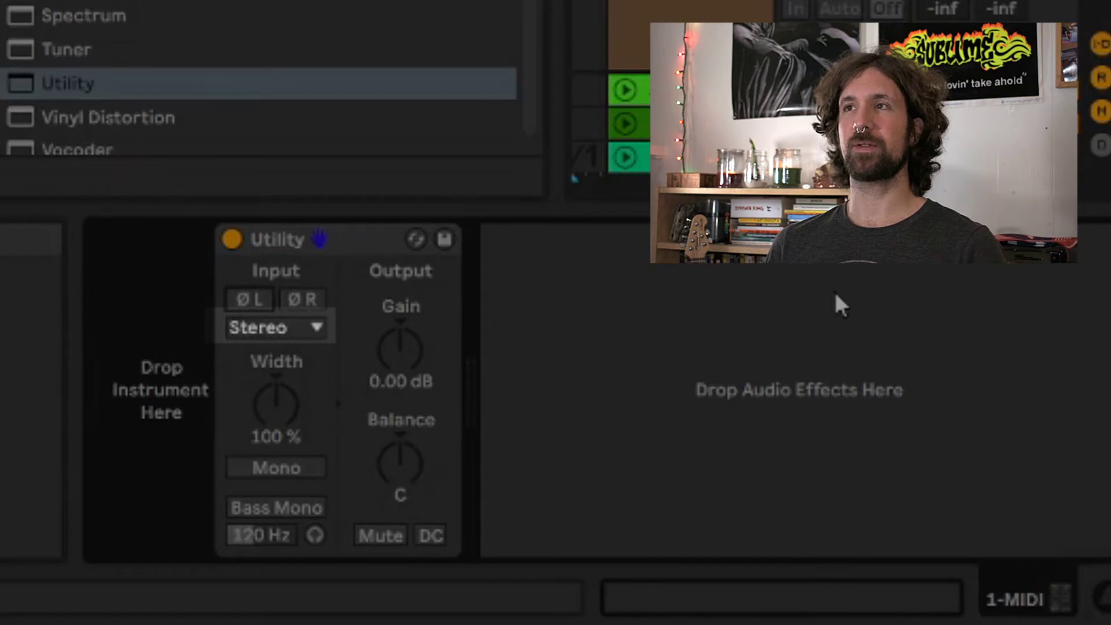
pyautogui.click(273, 334)
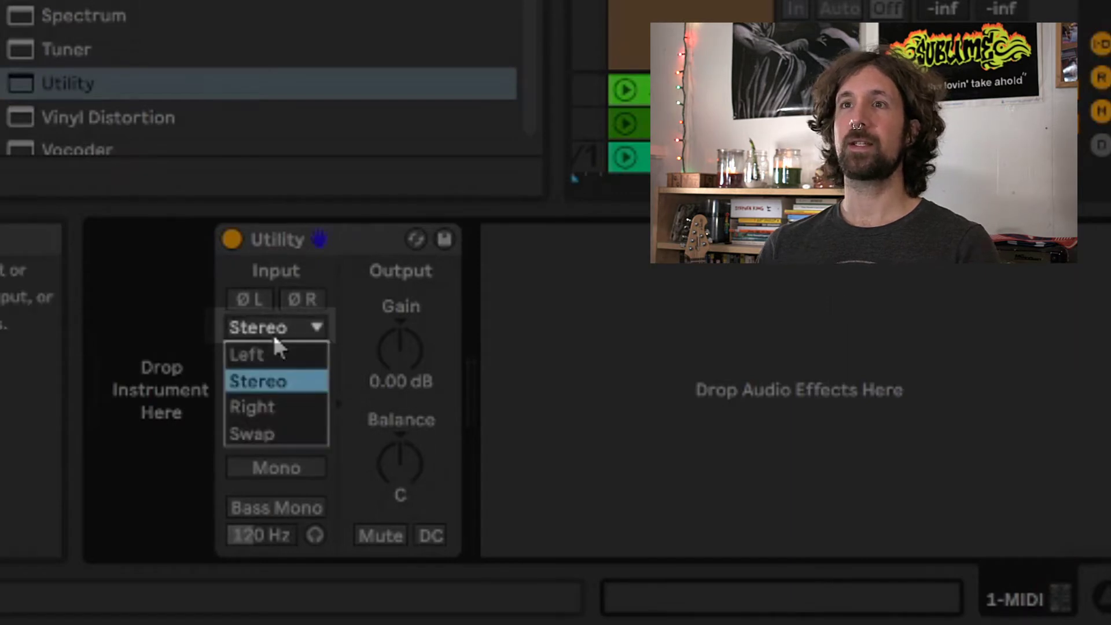
pyautogui.click(261, 356)
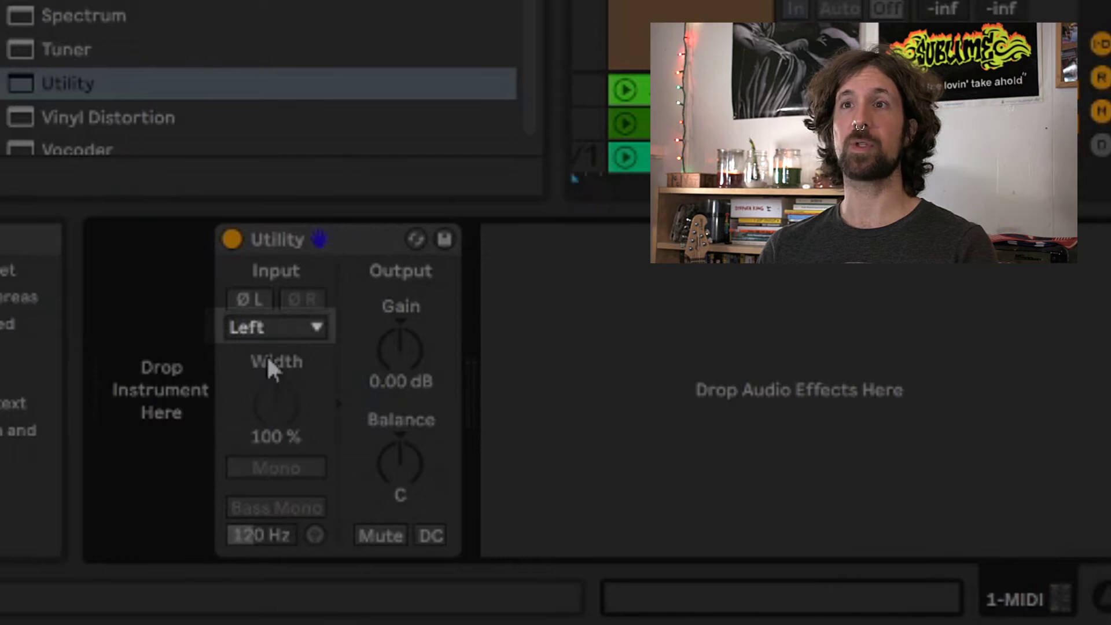
pyautogui.click(290, 326)
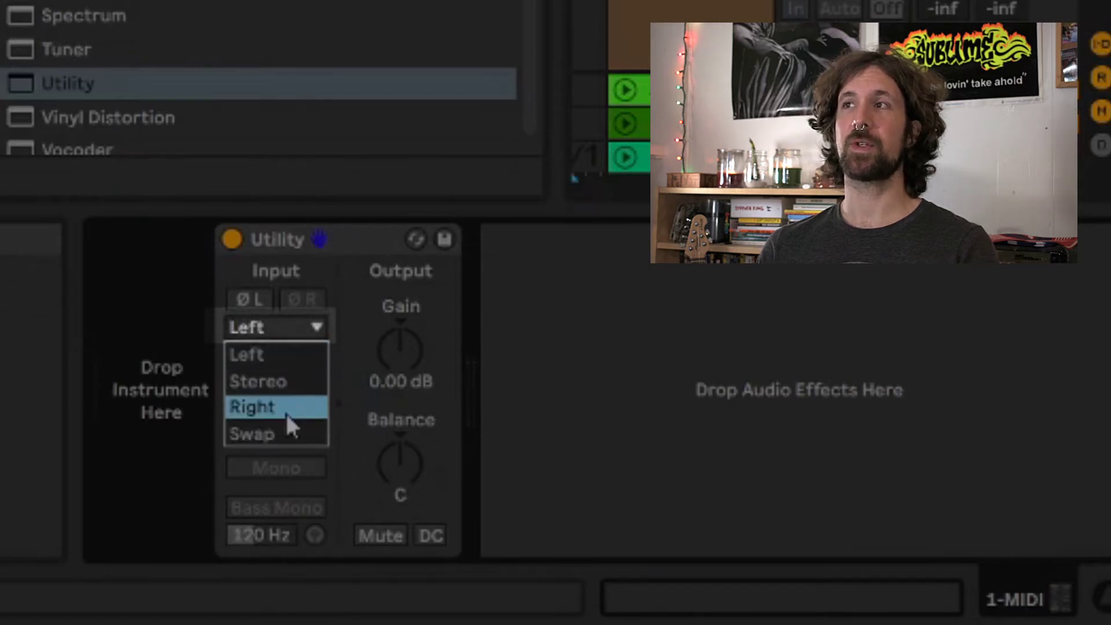
pyautogui.click(286, 412)
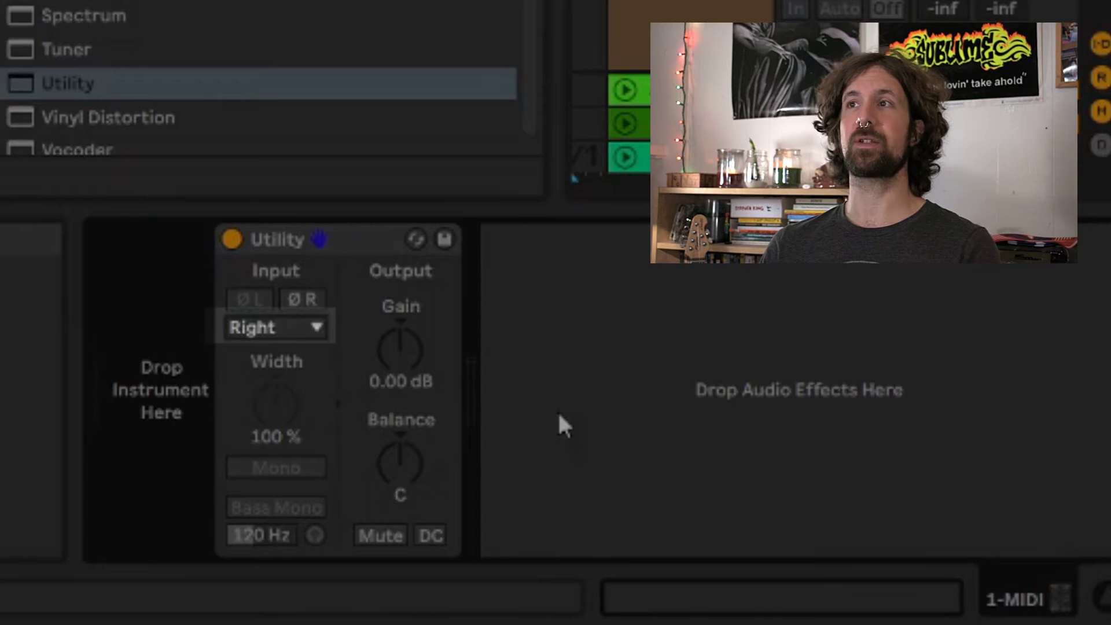
pyautogui.click(275, 334)
pyautogui.click(272, 433)
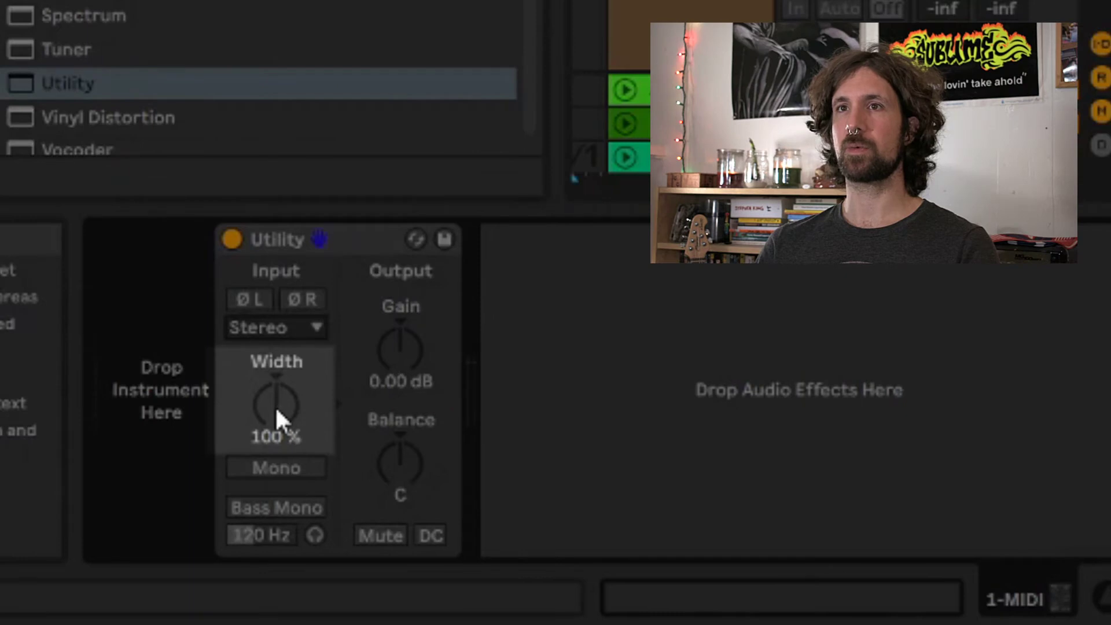
# Step: Switch the Utility Width control to Mid/Side Mode, reading 0
pyautogui.rightClick(275, 405)
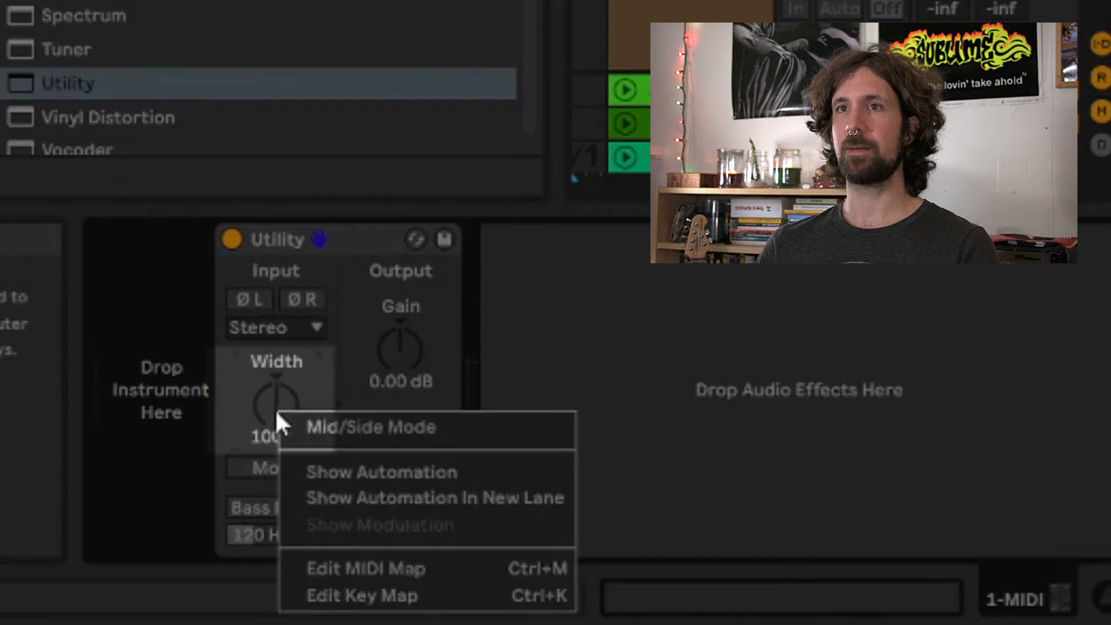
pyautogui.click(321, 425)
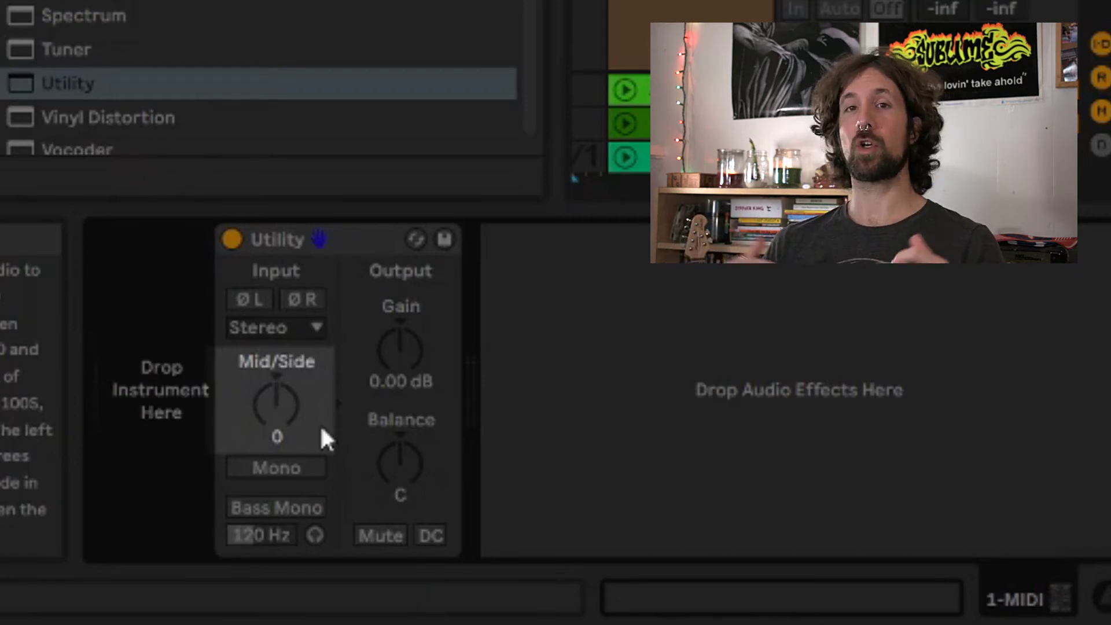
# Step: In Width mode, narrow the stereo width to 0 %, reset to 100 %, then widen to 400 %
pyautogui.click(276, 401)
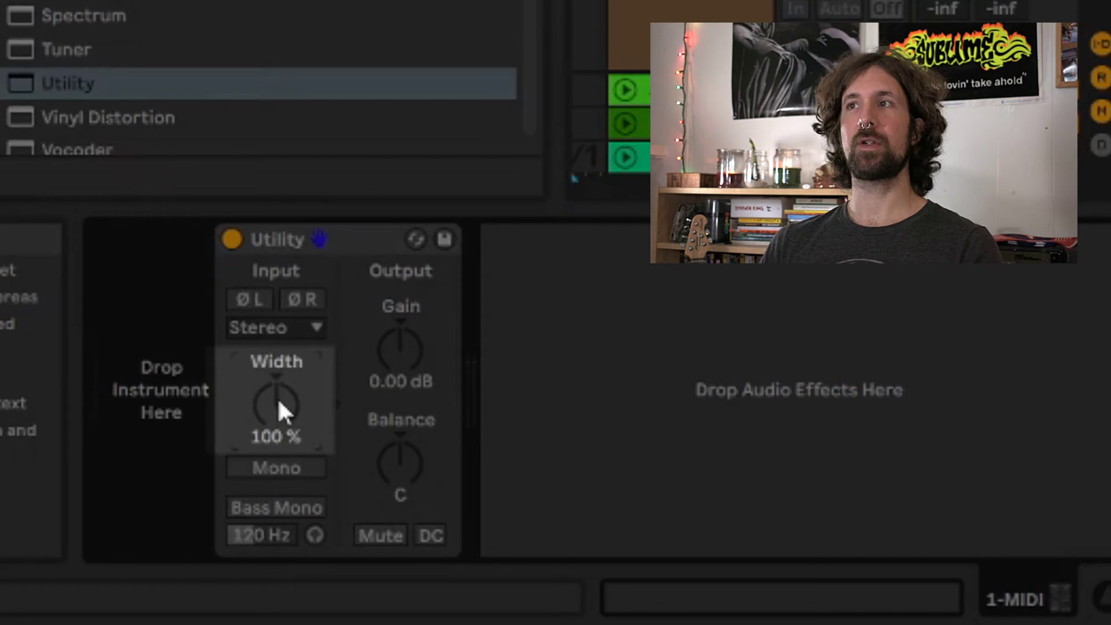
pyautogui.moveTo(274, 394); pyautogui.dragTo(273, 446)
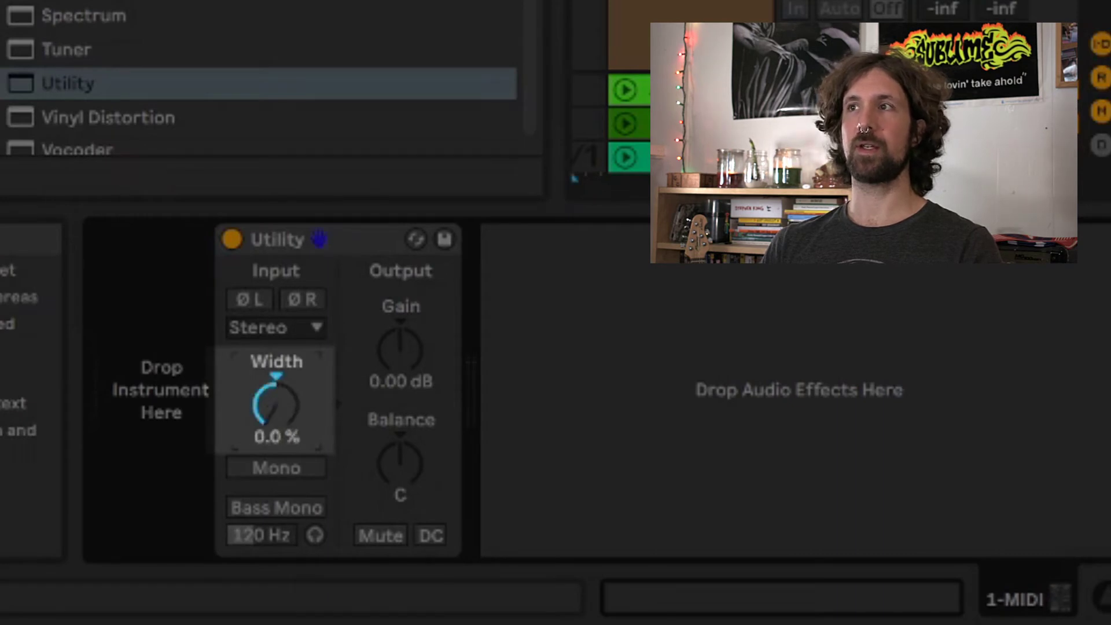
pyautogui.doubleClick(273, 406)
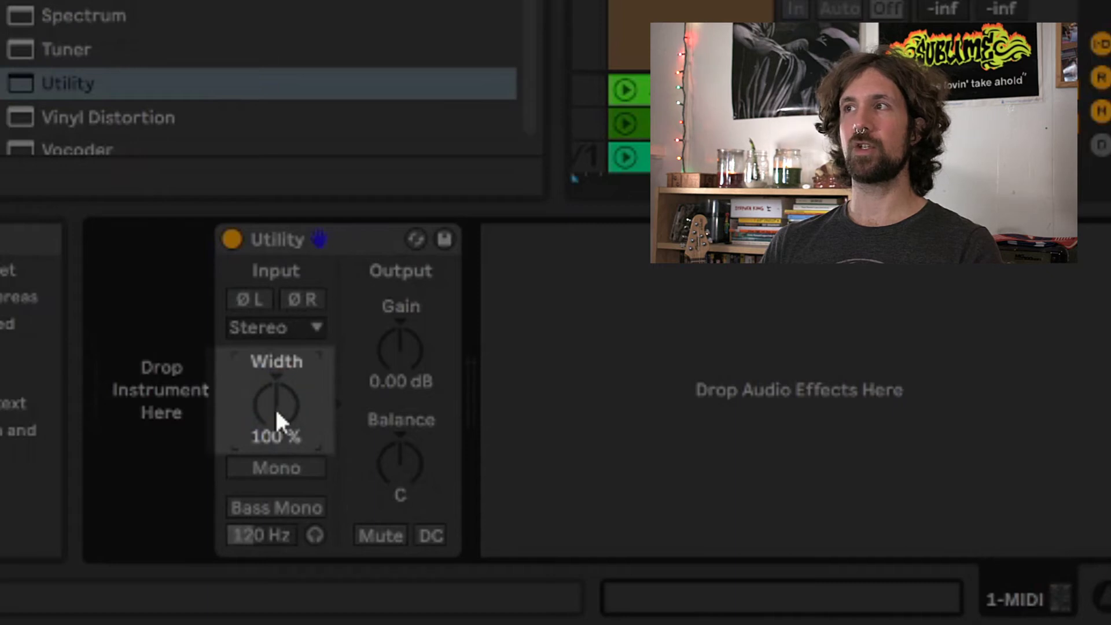
pyautogui.moveTo(276, 409); pyautogui.dragTo(276, 362)
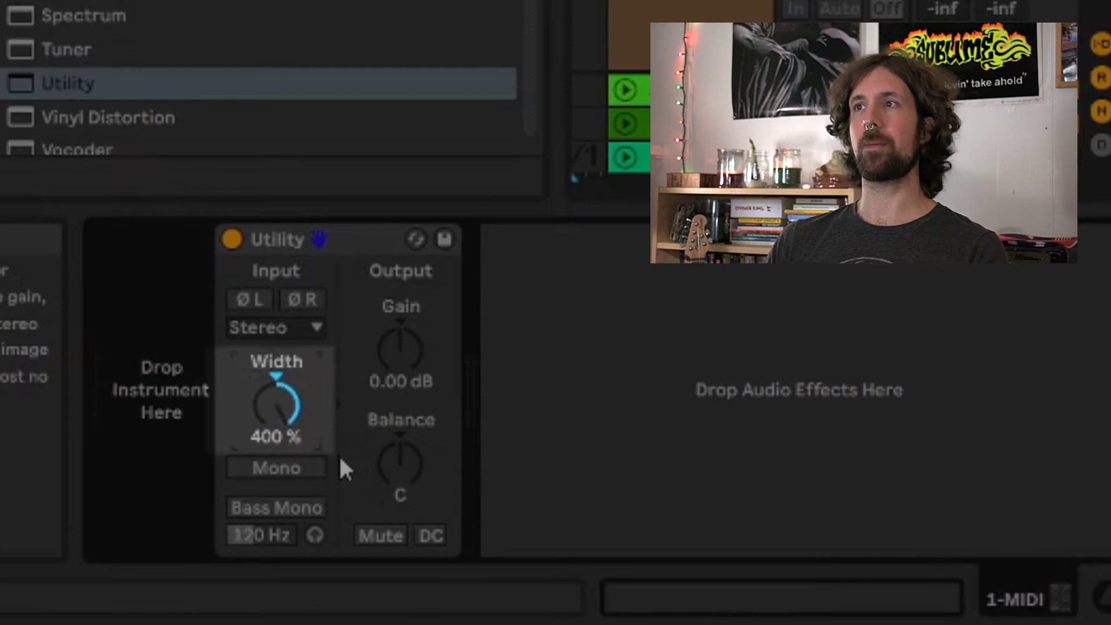
# Step: Switch the control back to Mid/Side Mode, push it toward 100S, then reset it to 0
pyautogui.rightClick(277, 408)
pyautogui.click(299, 427)
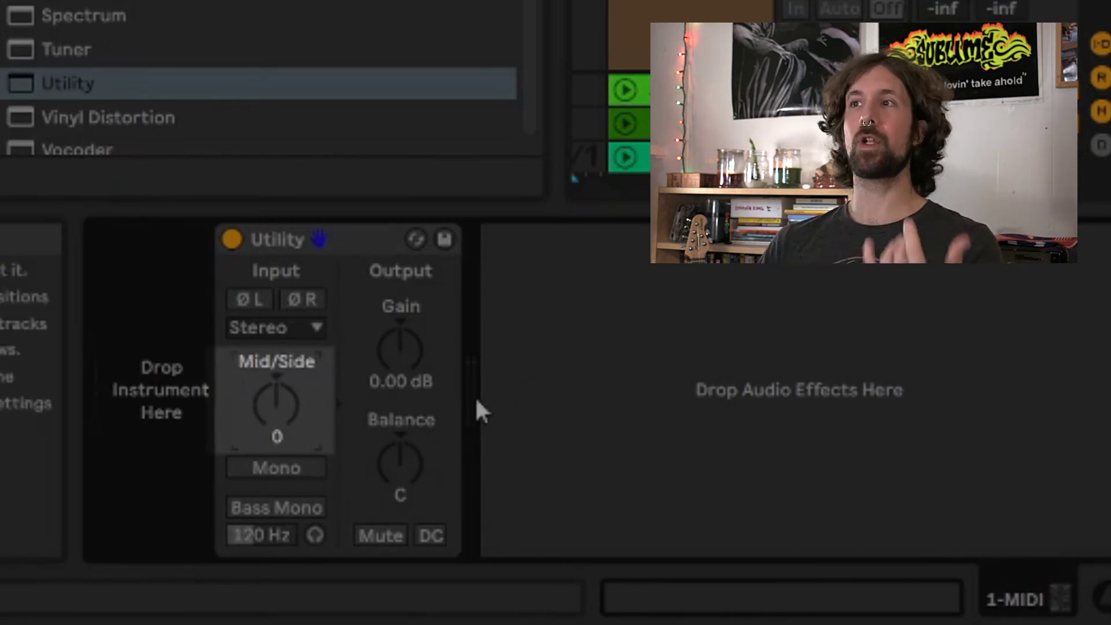
pyautogui.moveTo(278, 409); pyautogui.dragTo(278, 455)
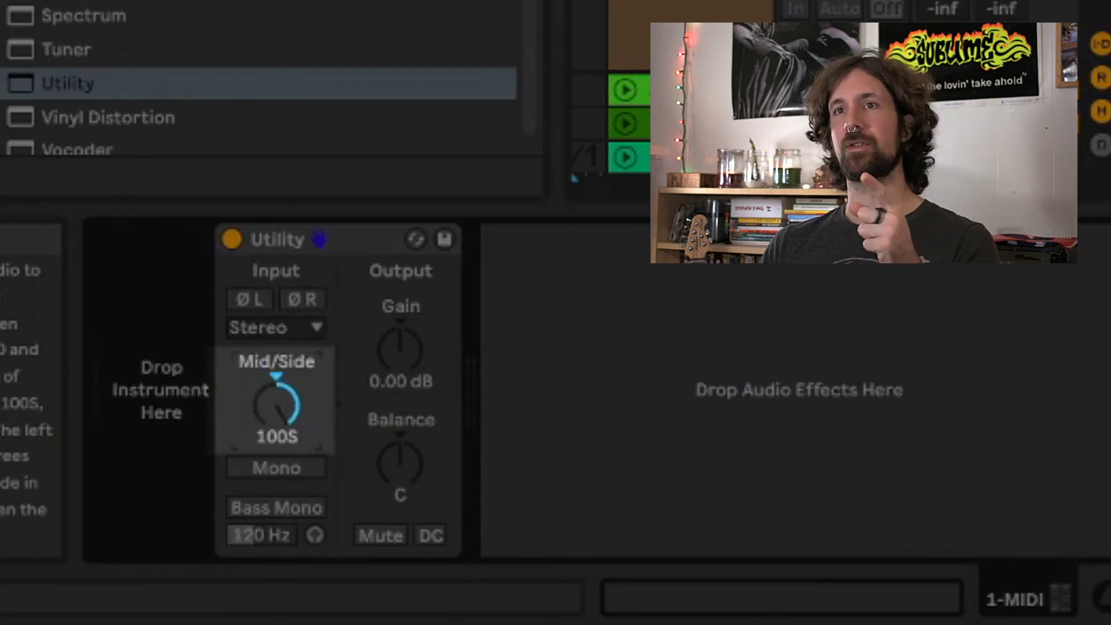
pyautogui.doubleClick(282, 400)
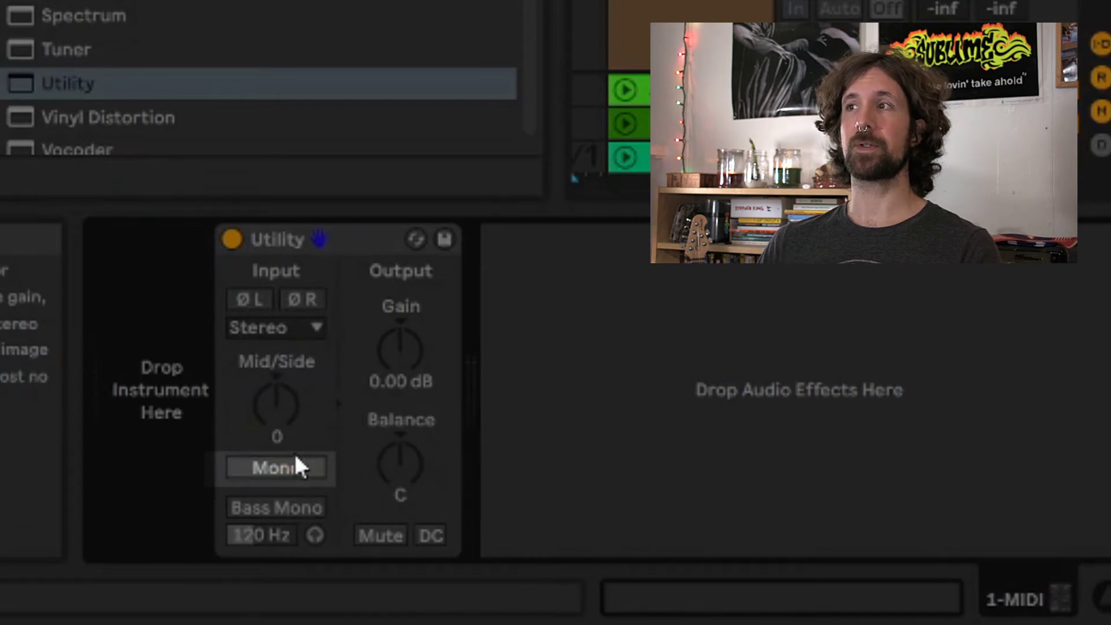
# Step: Toggle Bass Mono, try different cutoff frequencies, and audition the mono bass band on and off
pyautogui.click(287, 509)
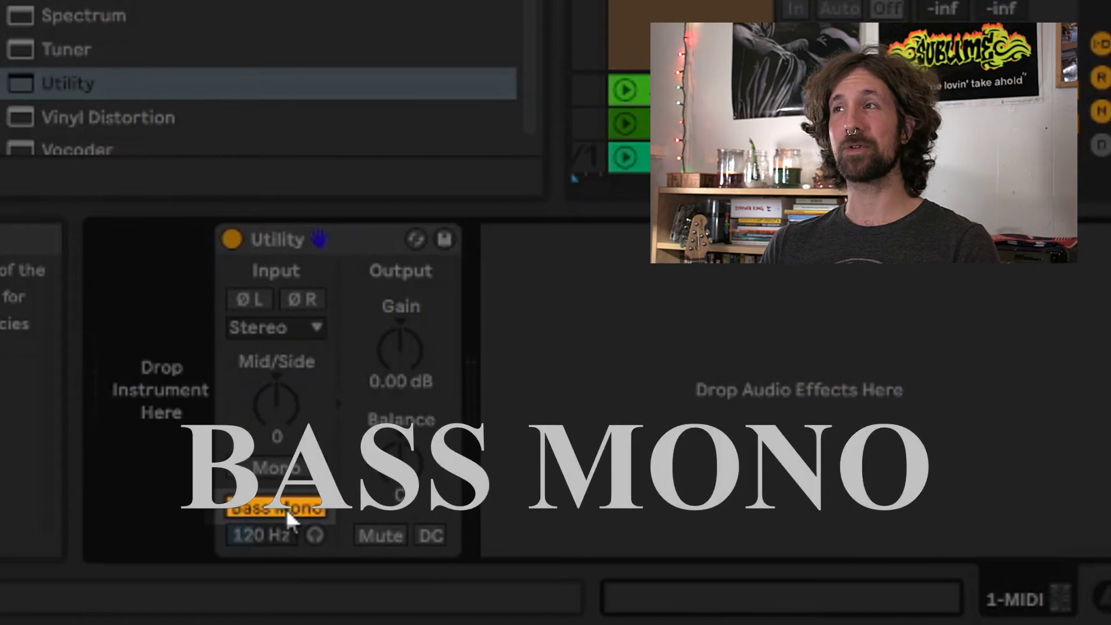
pyautogui.click(285, 506)
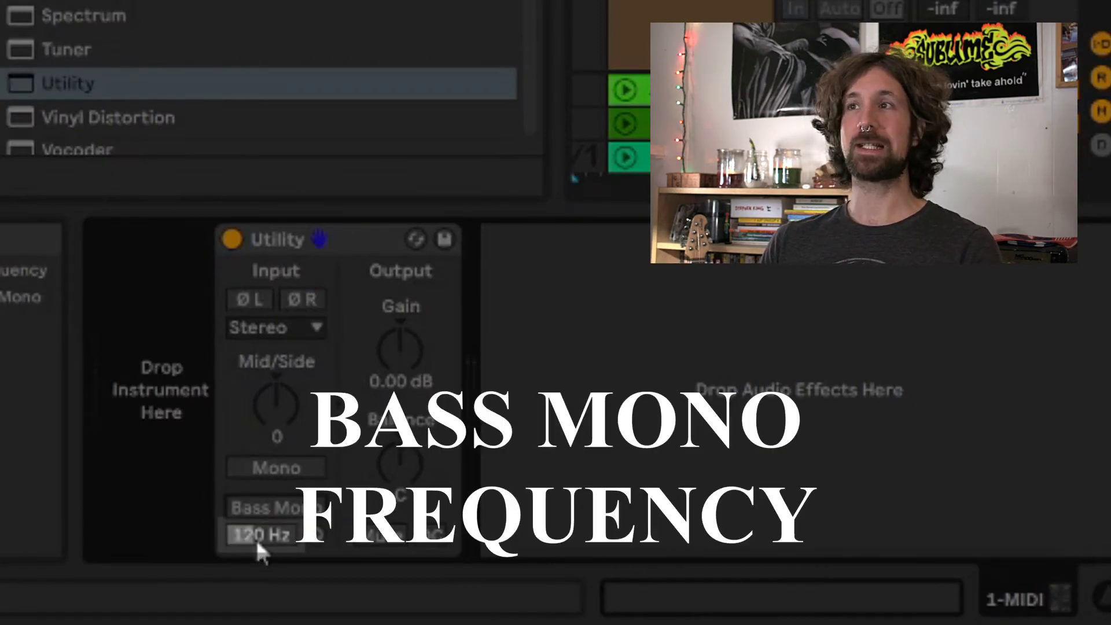
pyautogui.moveTo(255, 537); pyautogui.dragTo(262, 497)
pyautogui.click(257, 513)
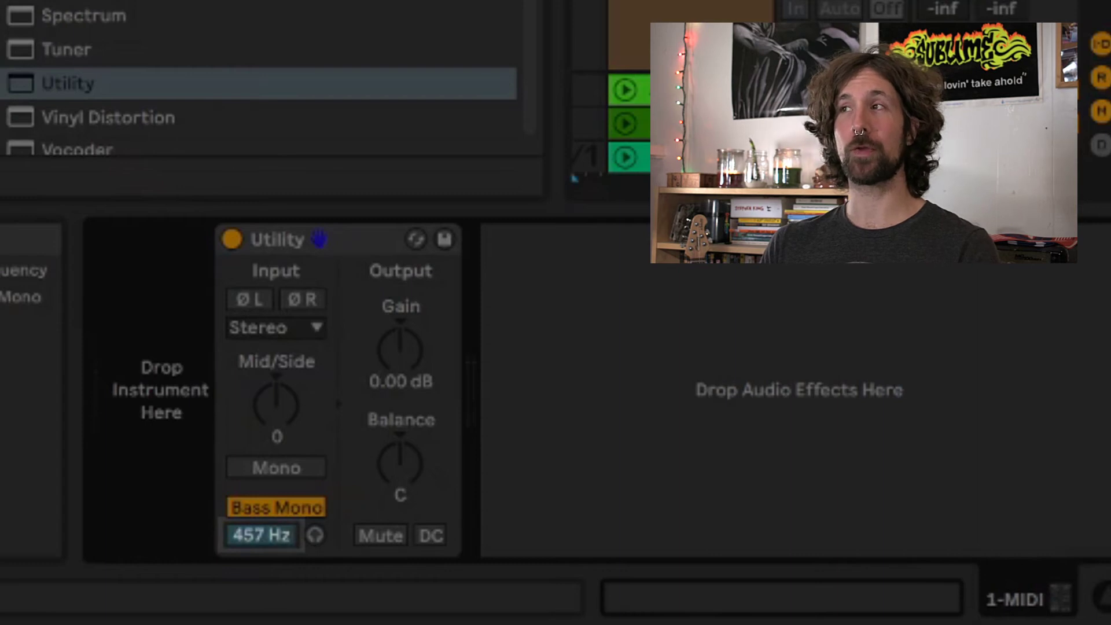
pyautogui.doubleClick(274, 537)
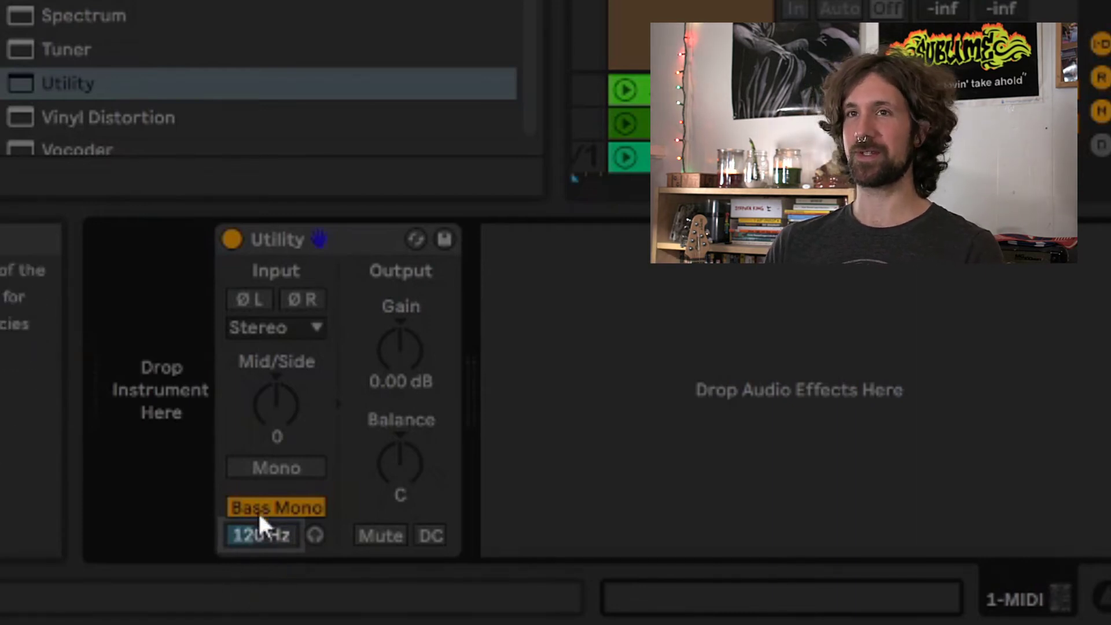
pyautogui.click(315, 536)
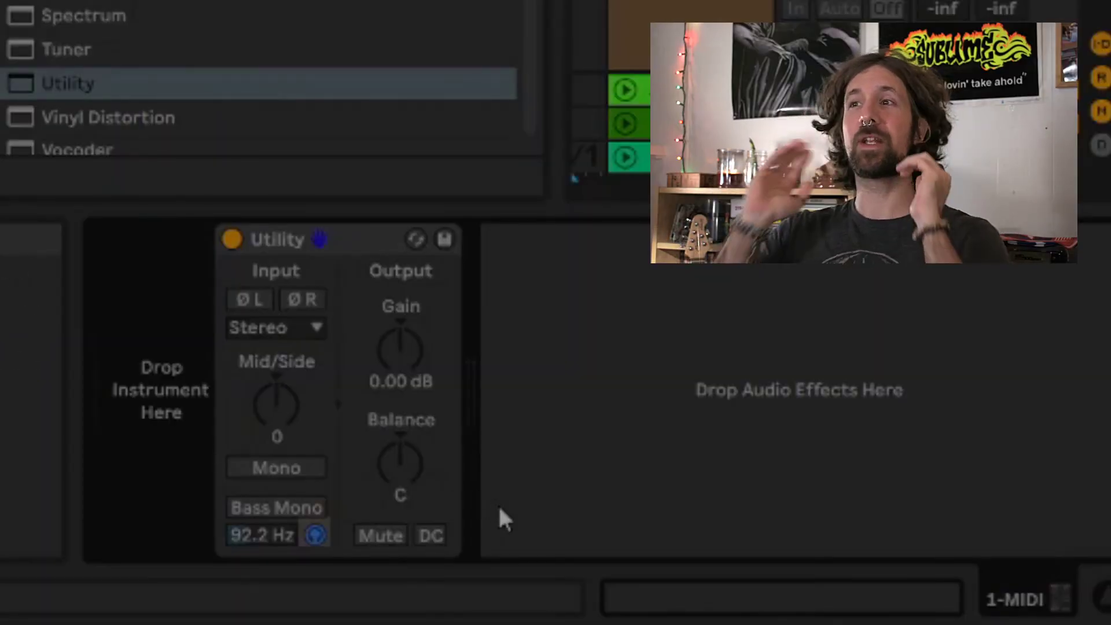
pyautogui.click(315, 535)
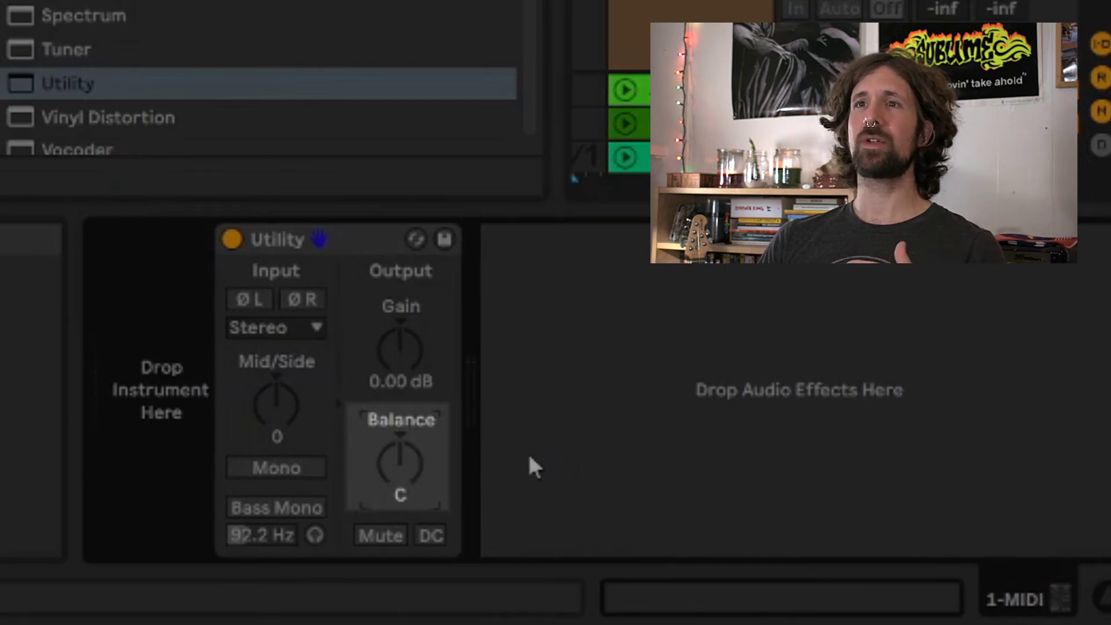
# Step: Pan the Utility Balance to 50L, then over to 50R
pyautogui.moveTo(399, 462); pyautogui.dragTo(400, 503)
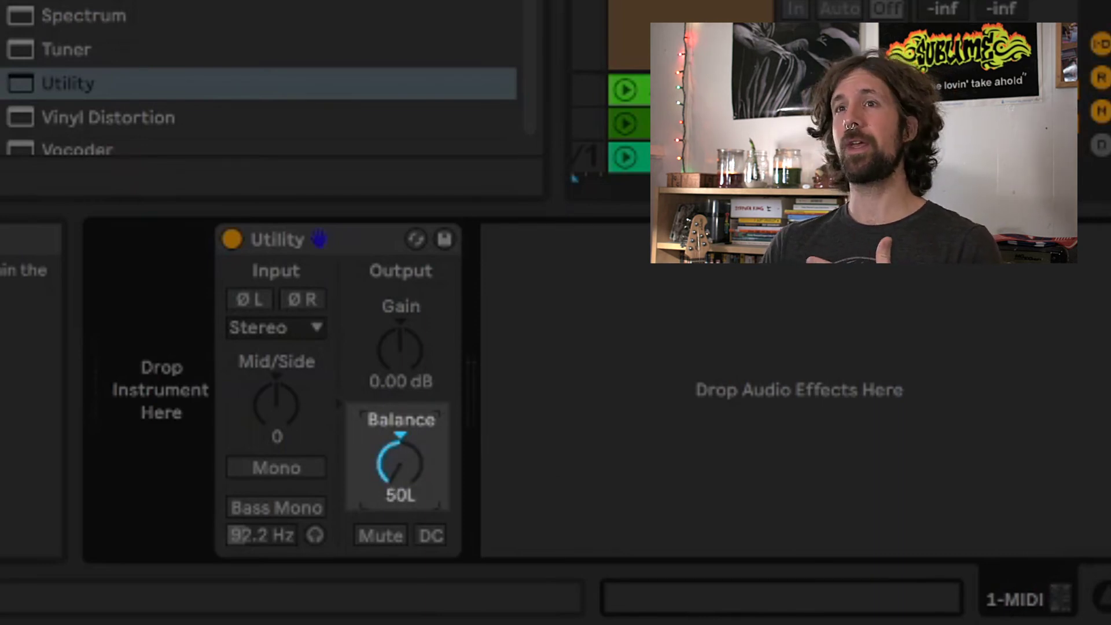
pyautogui.moveTo(399, 463); pyautogui.dragTo(400, 382)
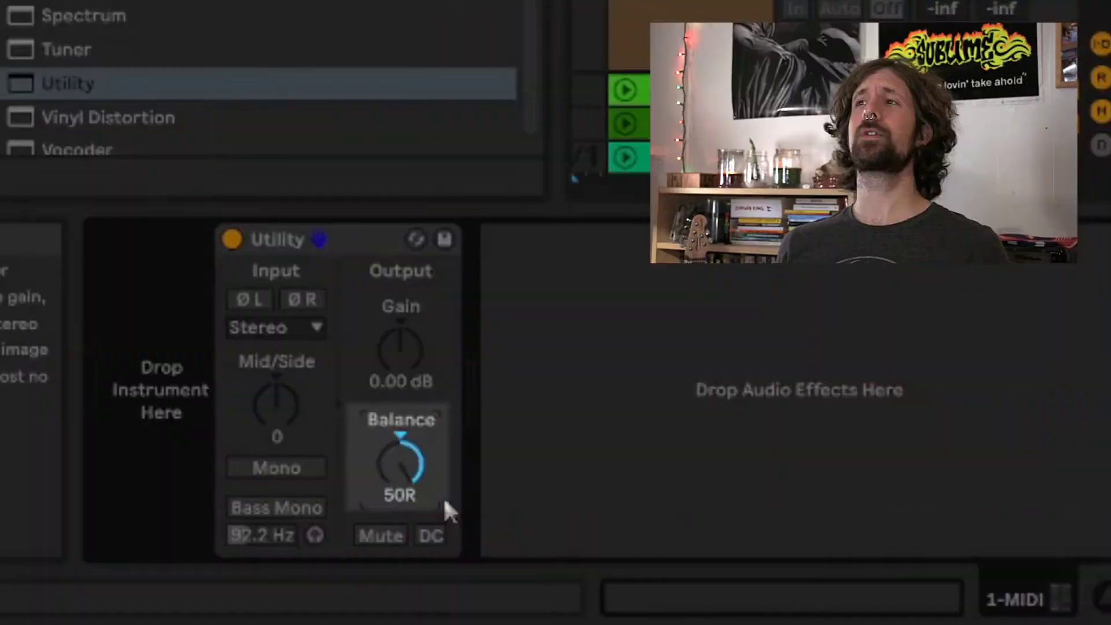
# Step: Mute and unmute the Utility output, then enable the DC filter
pyautogui.click(379, 536)
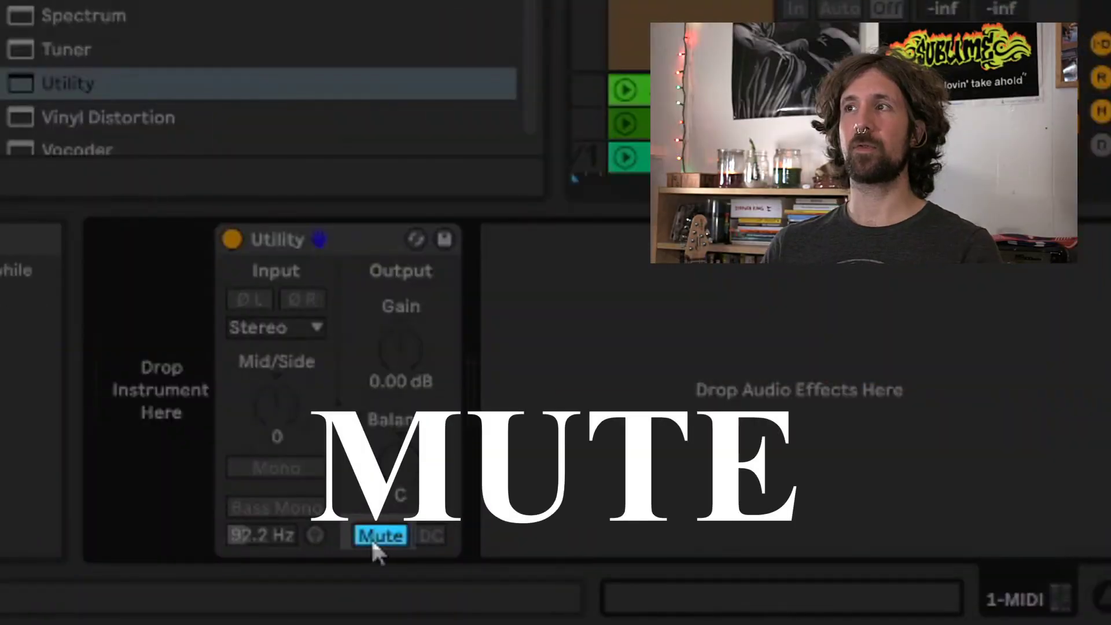
pyautogui.click(373, 537)
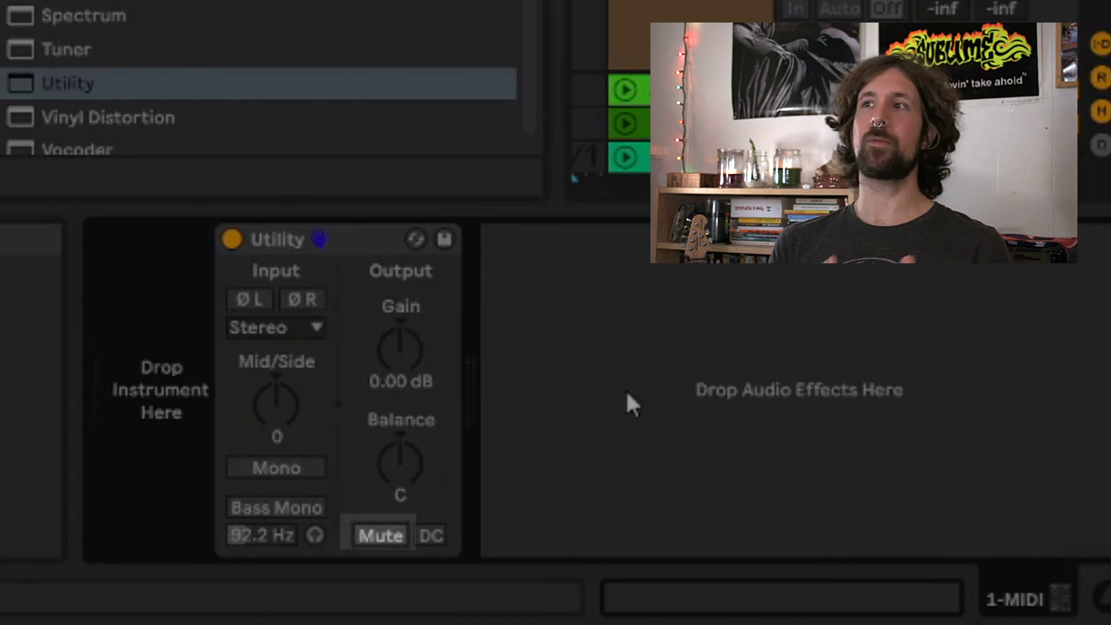
pyautogui.click(430, 535)
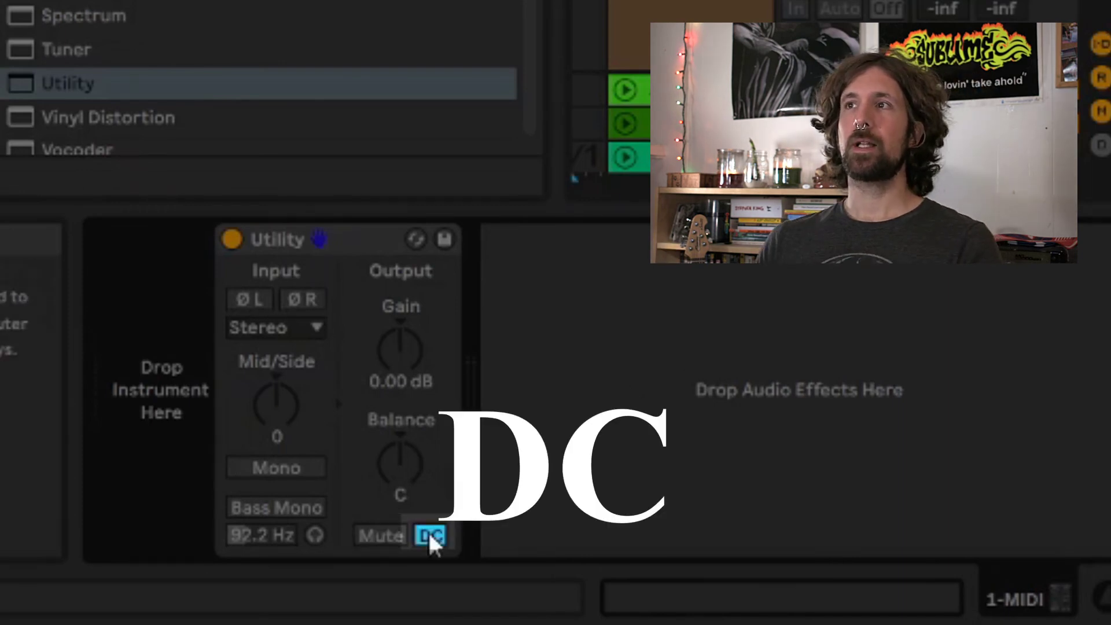